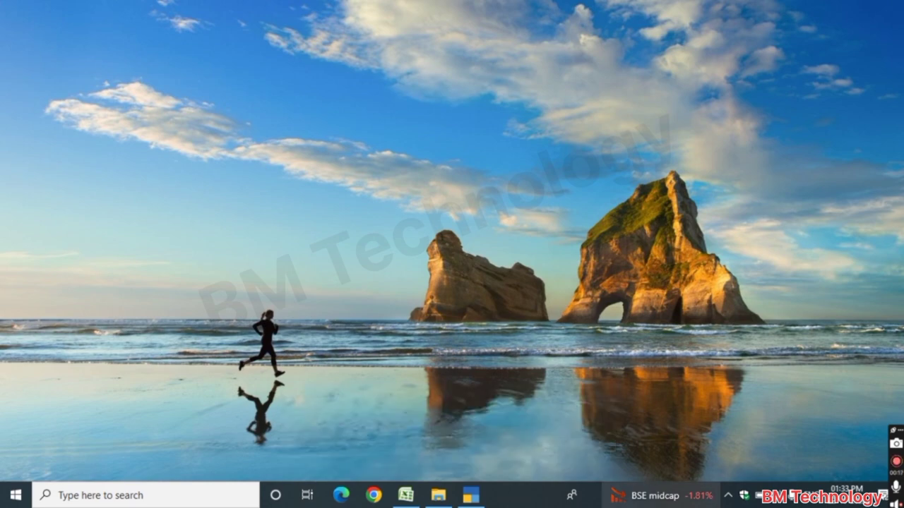
Step: Open canon.co.in in Chrome to load the Canon India consumer home page
left_click(374, 496)
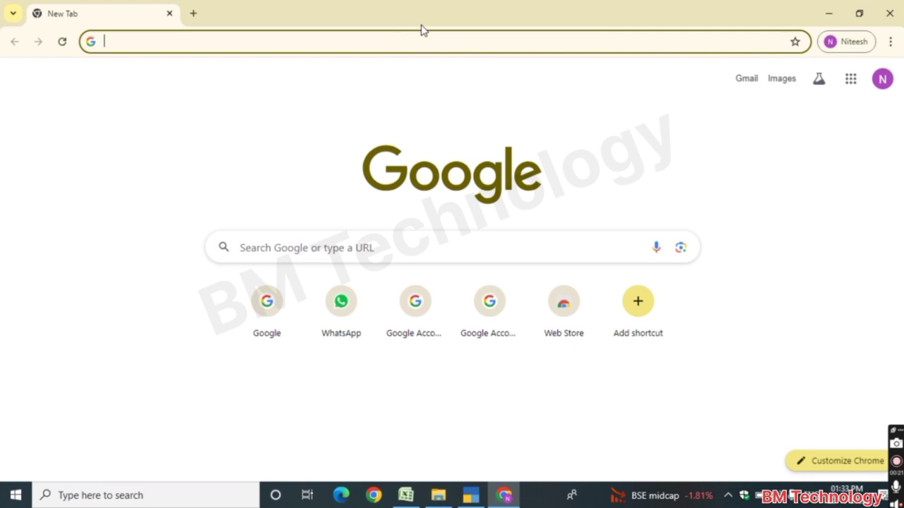
left_click(415, 39)
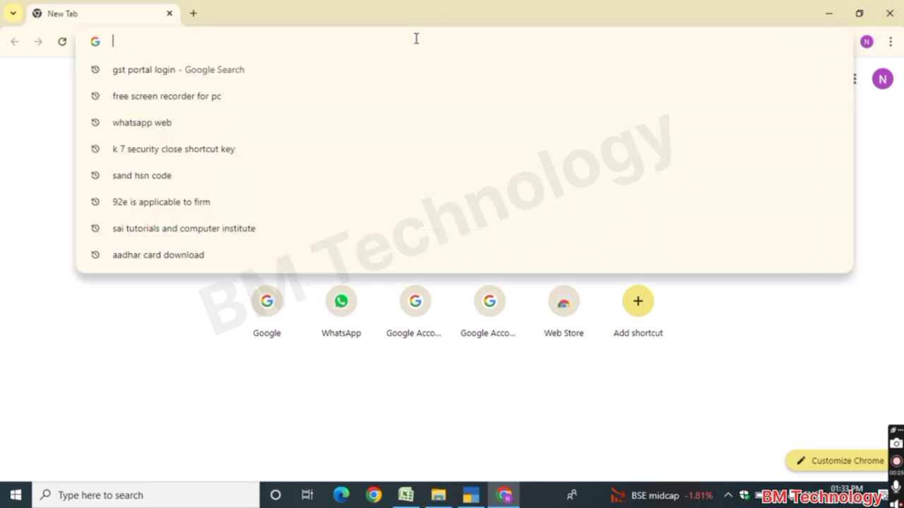
type("ca")
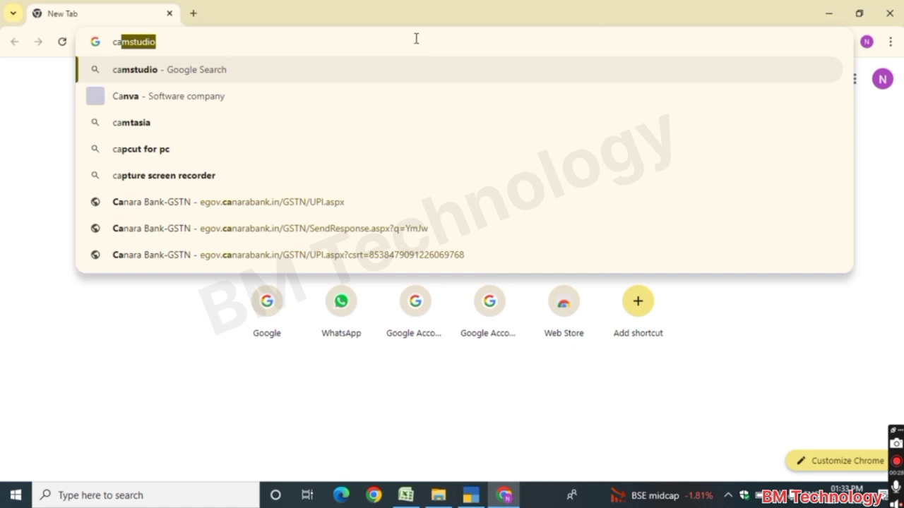
type("non.co.")
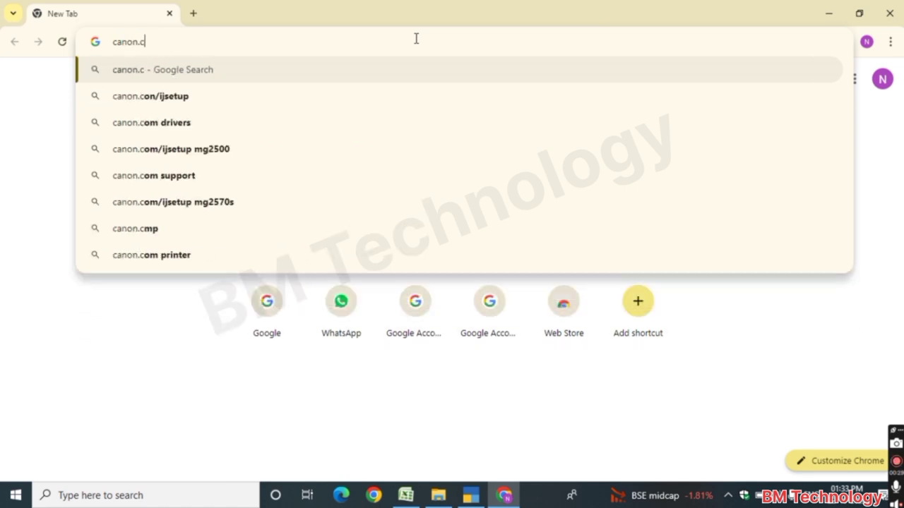
type("in")
key("Return")
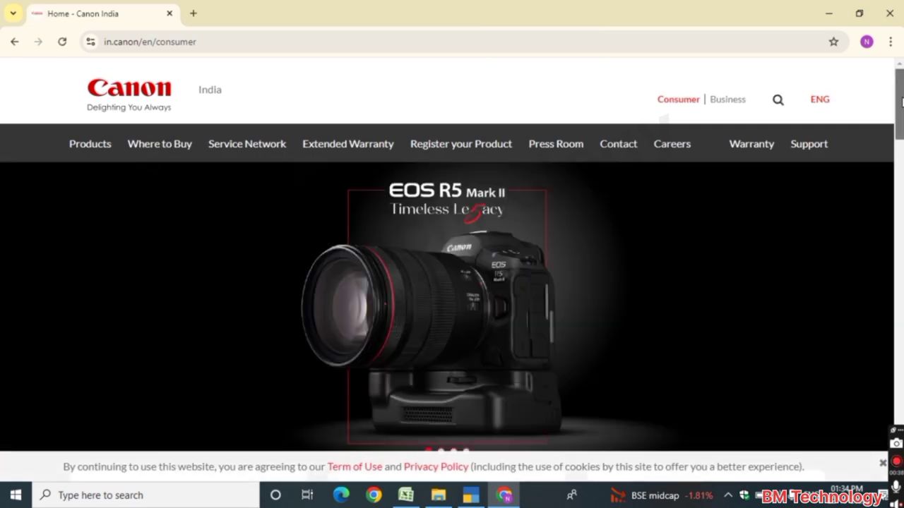
Step: Search Support & Downloads for 'mf244dw' and open the imageCLASS MF244dw support page
left_click_drag(899, 105, 894, 368)
left_click(666, 310)
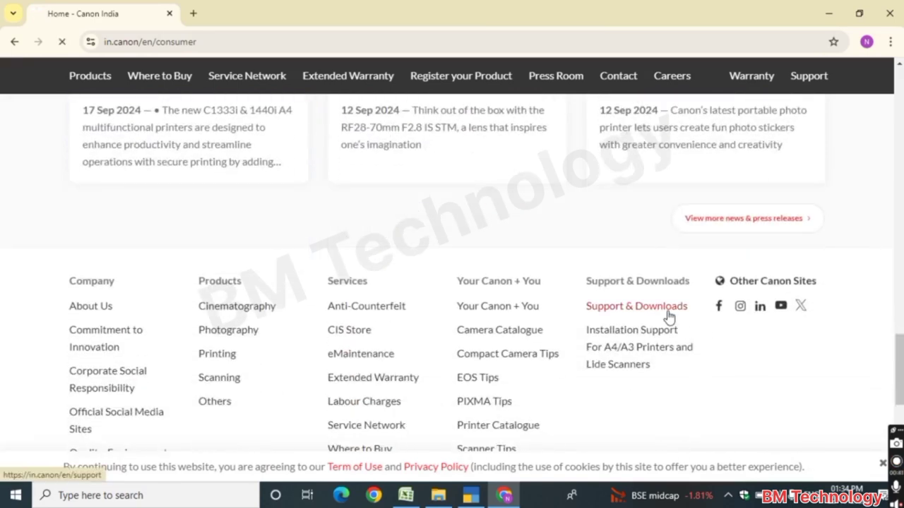
left_click(380, 353)
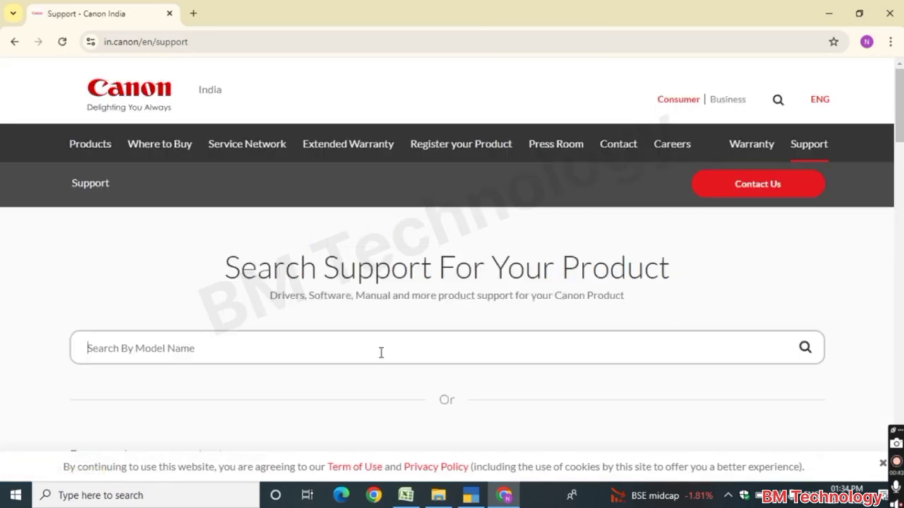
type("mf244")
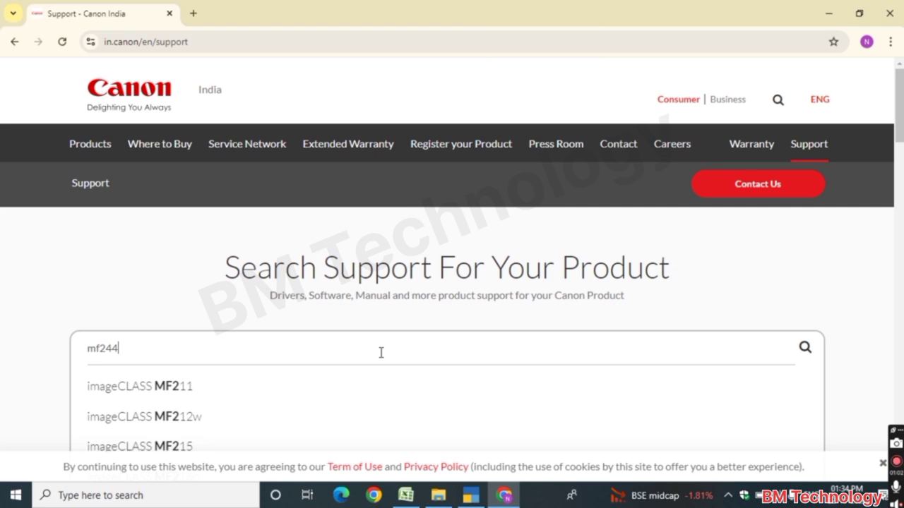
type("dw")
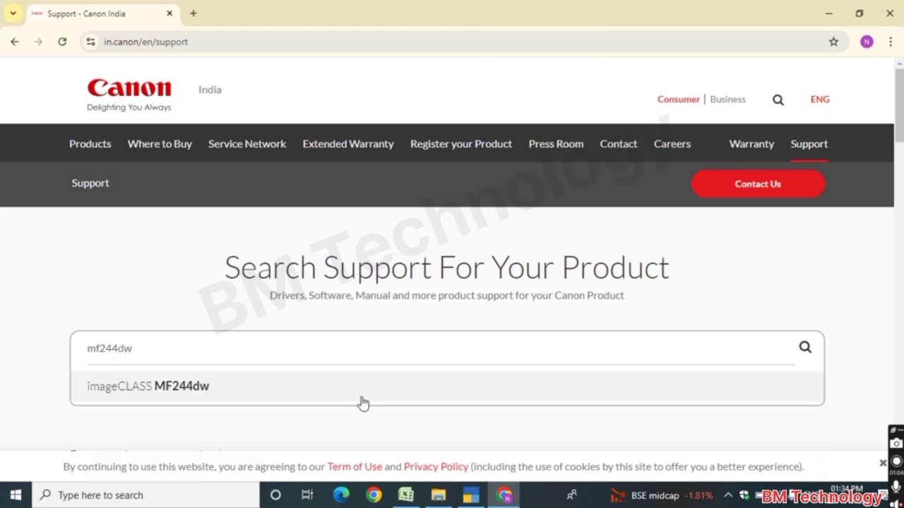
left_click(363, 403)
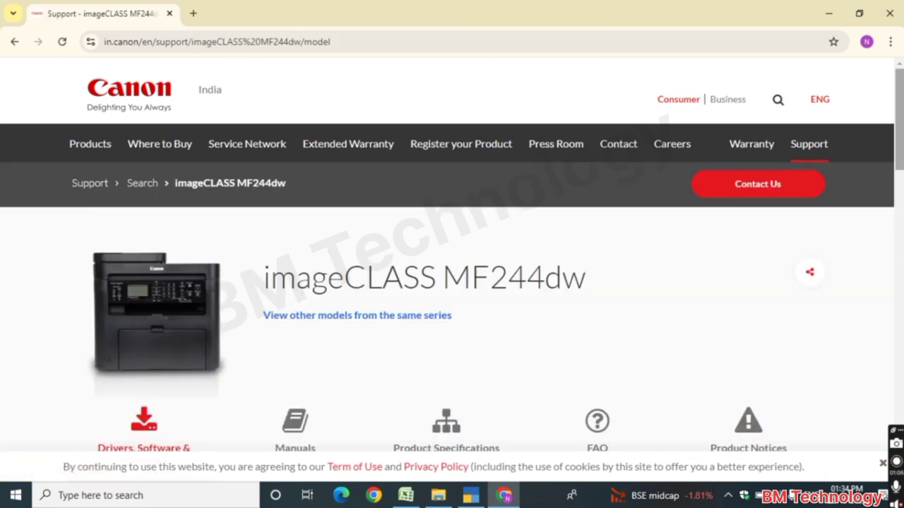
Step: Download the 229 MB [Windows 64bit] MF249dw/MF246dn/MF244dw MFDrivers package and check its progress
left_click_drag(900, 148, 882, 264)
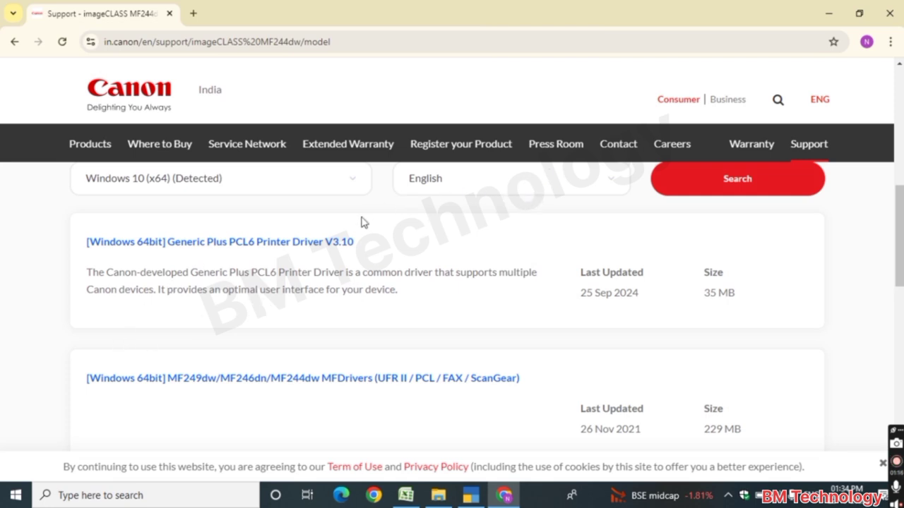
left_click(406, 381)
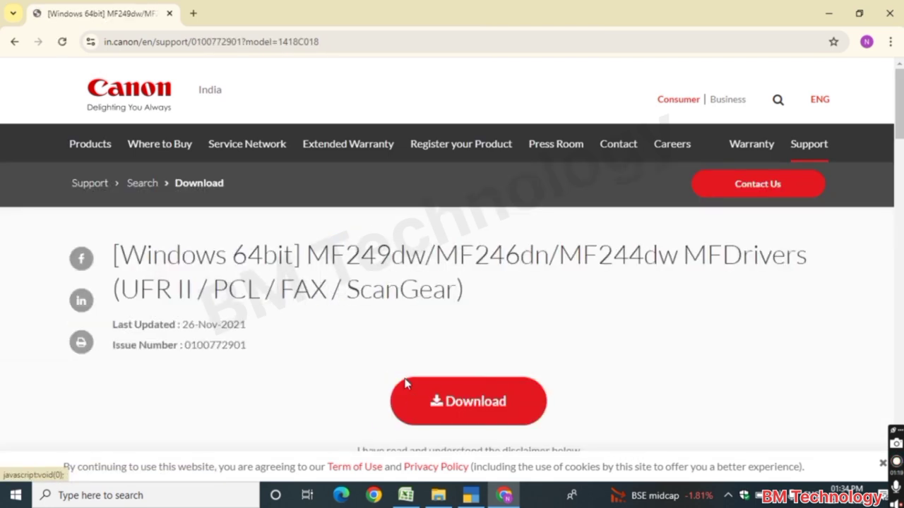
right_click(471, 400)
left_click(471, 400)
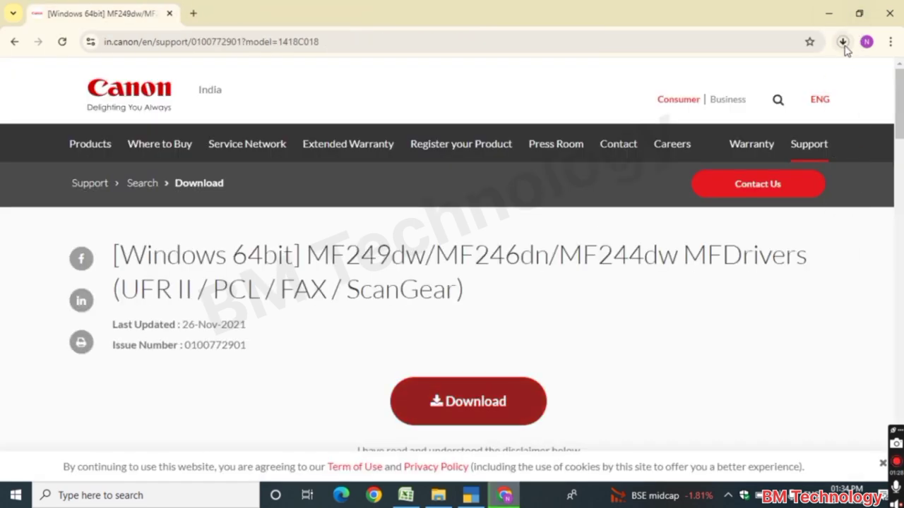
left_click(843, 44)
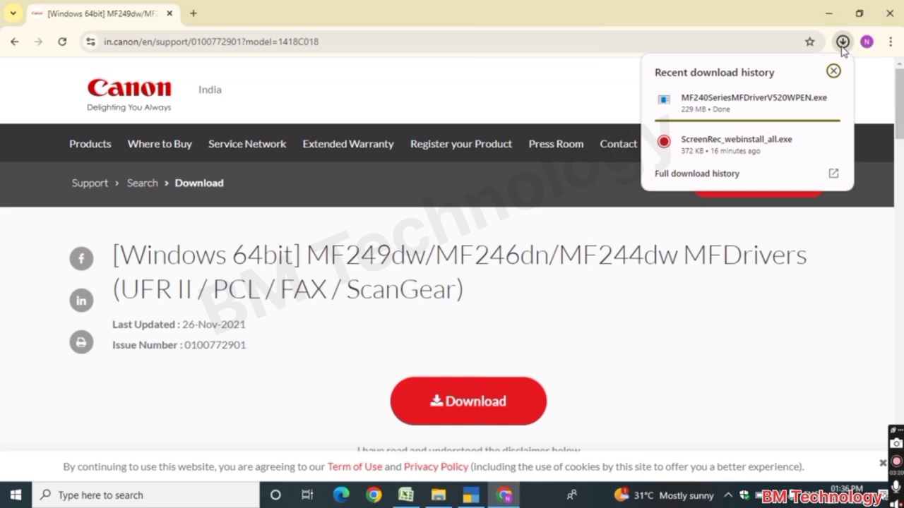
Step: Show MF240SeriesMFDriverV520WPEN in the Downloads folder and launch the installer
left_click(842, 42)
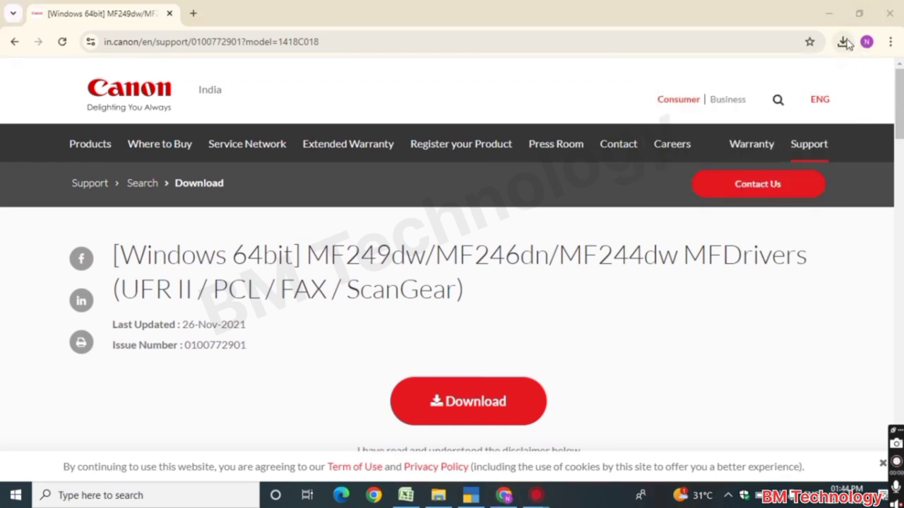
left_click(844, 43)
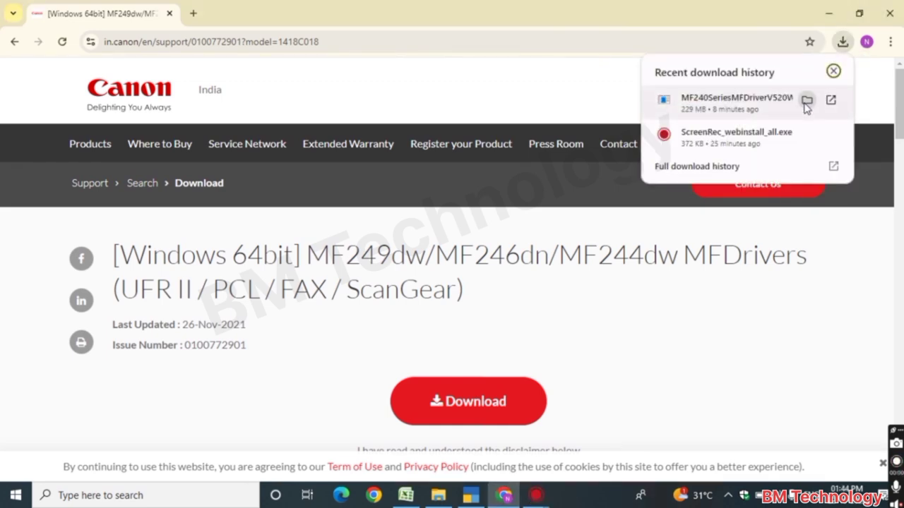
left_click(806, 99)
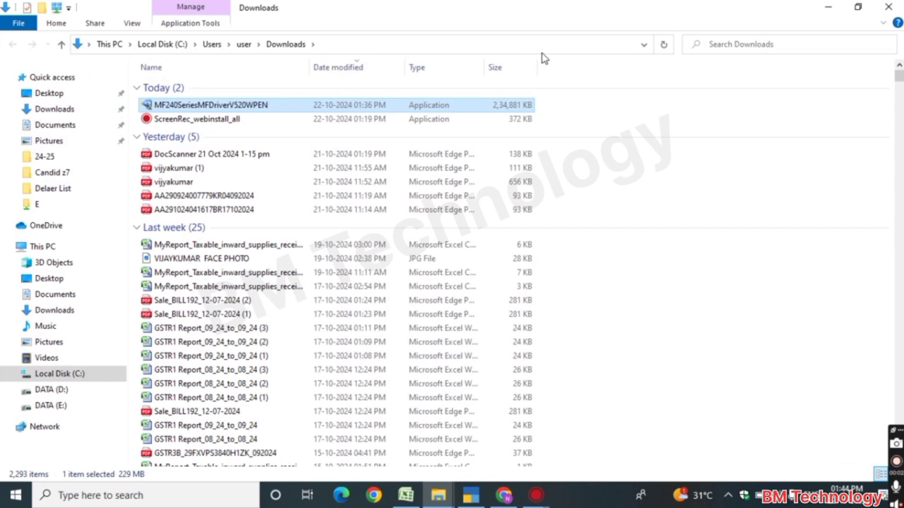
key("F2")
key("Escape")
double_click(303, 107)
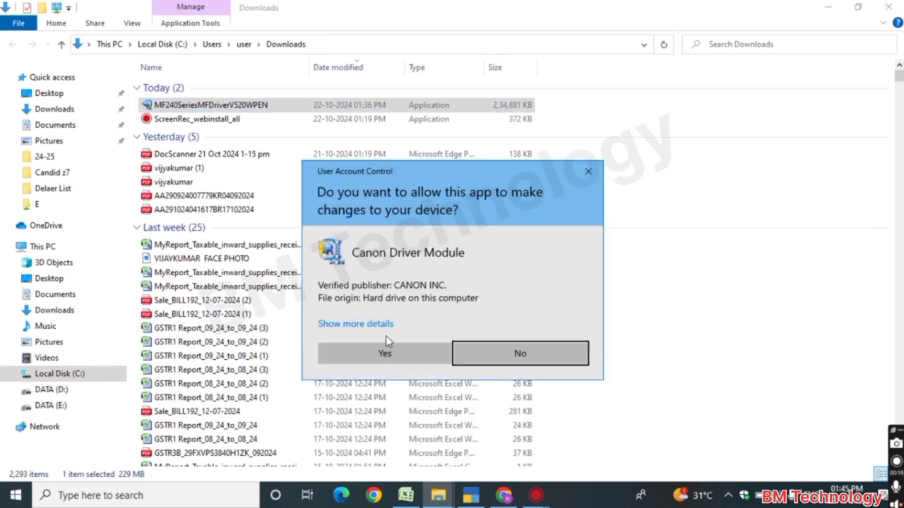
Step: Allow UAC, accept the Canon licence, and select Network Connection (for Network Models)
left_click(386, 349)
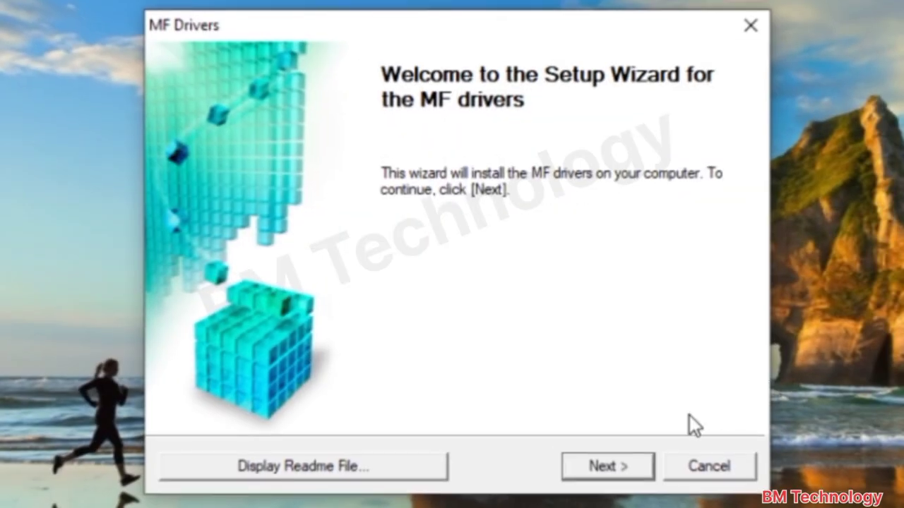
left_click(623, 472)
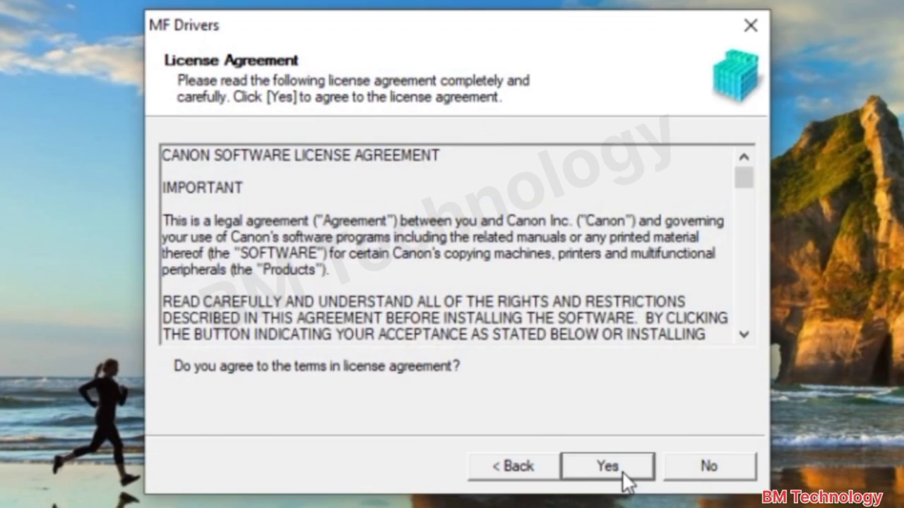
left_click(625, 477)
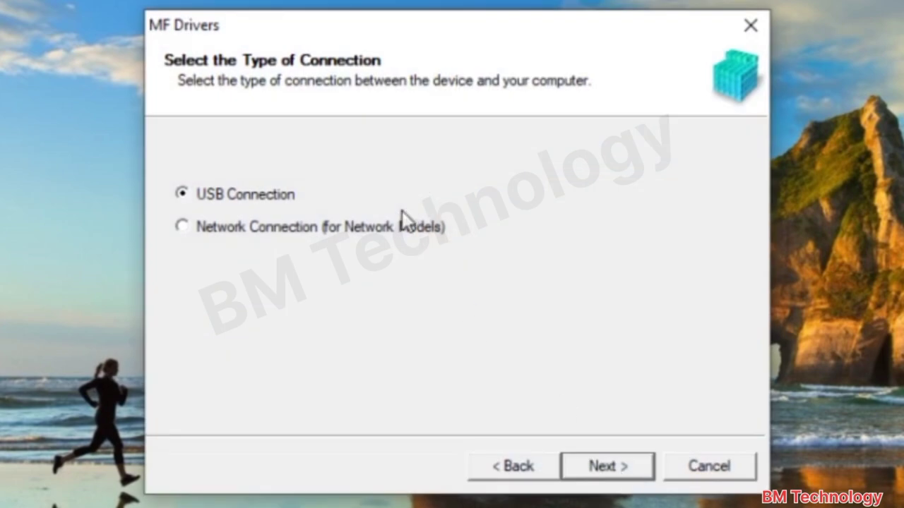
left_click(386, 233)
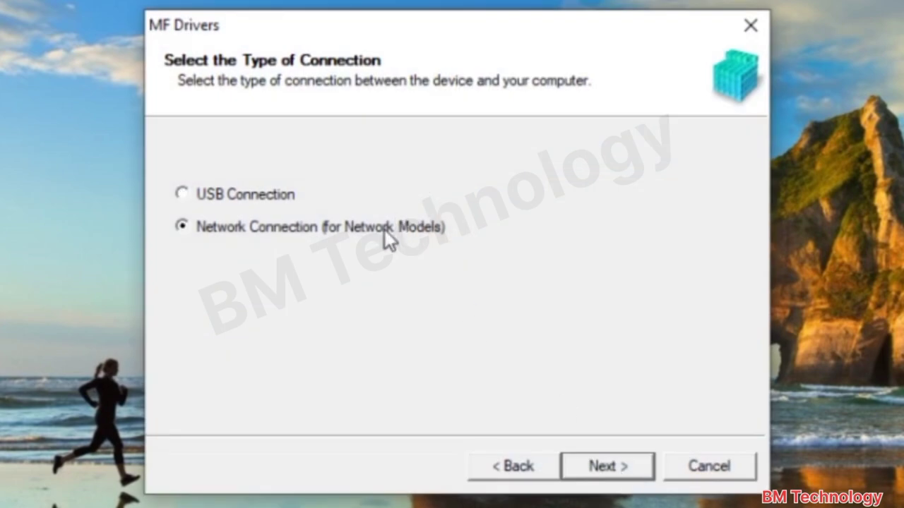
Step: Continue and approve removing the Windows Firewall block so MF240 Series at 192.168.0.7 appears
left_click(627, 470)
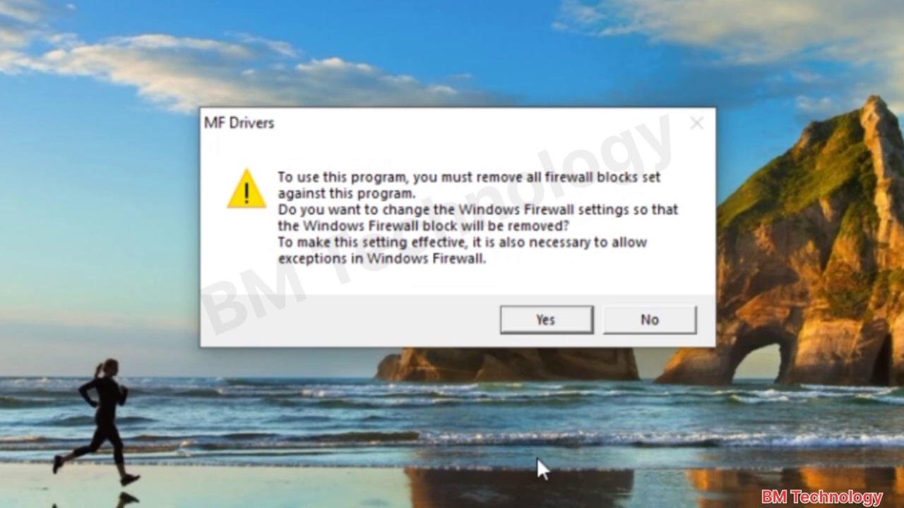
left_click(534, 329)
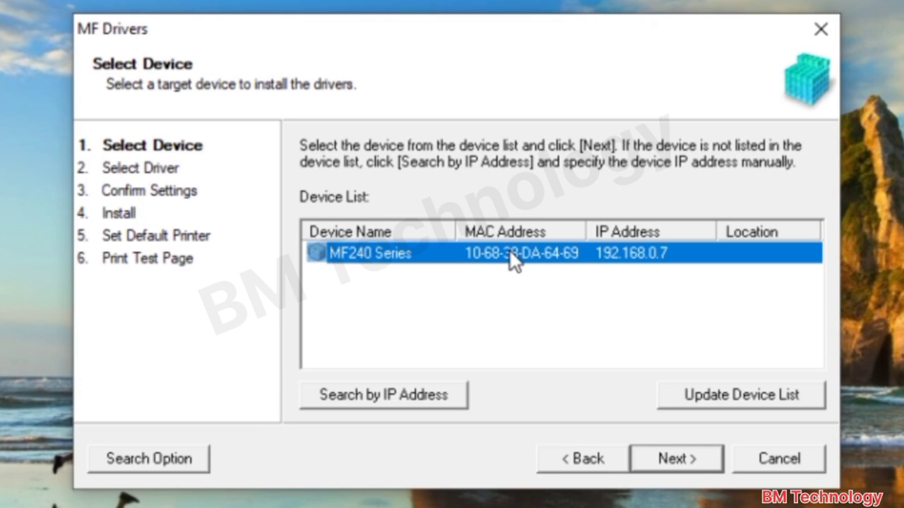
Step: Install Printer and Scanner drivers with UFRII LT for the MF240 Series as 'Canon MF240 Series UFRII LT'
left_click(674, 461)
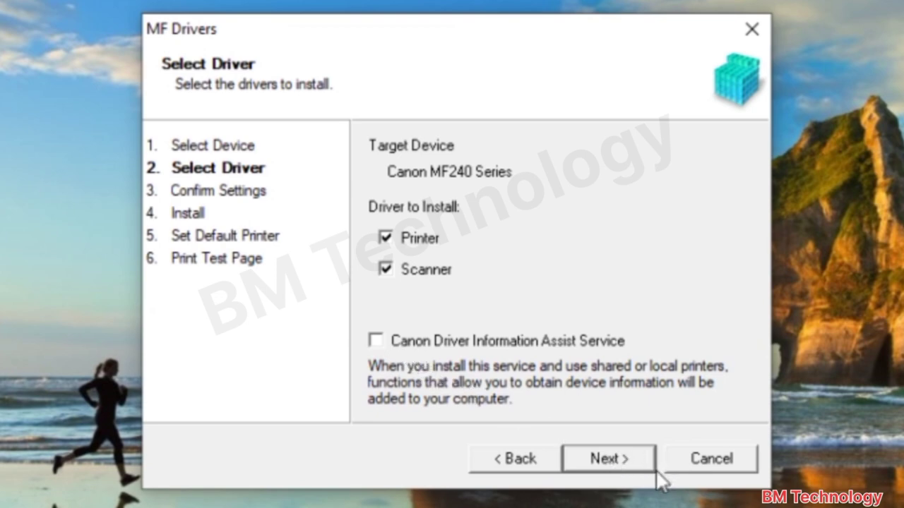
left_click(609, 459)
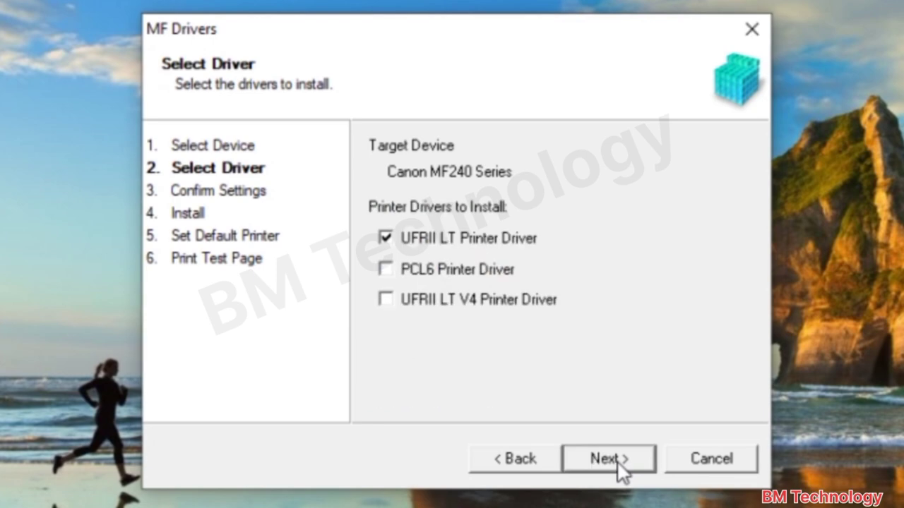
left_click(609, 459)
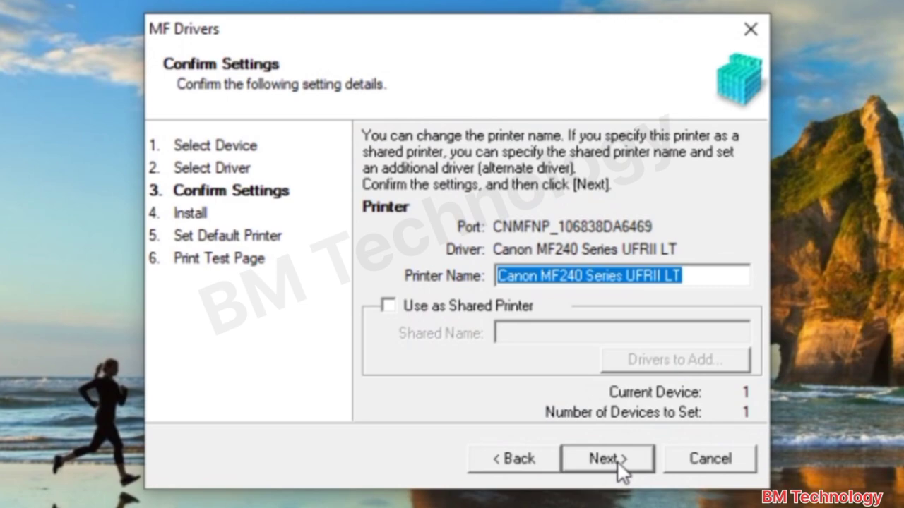
left_click(615, 463)
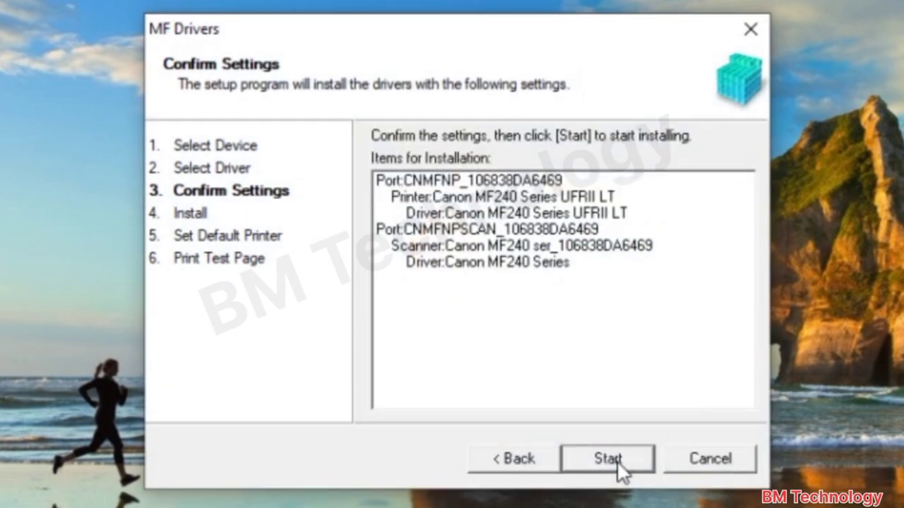
left_click(609, 459)
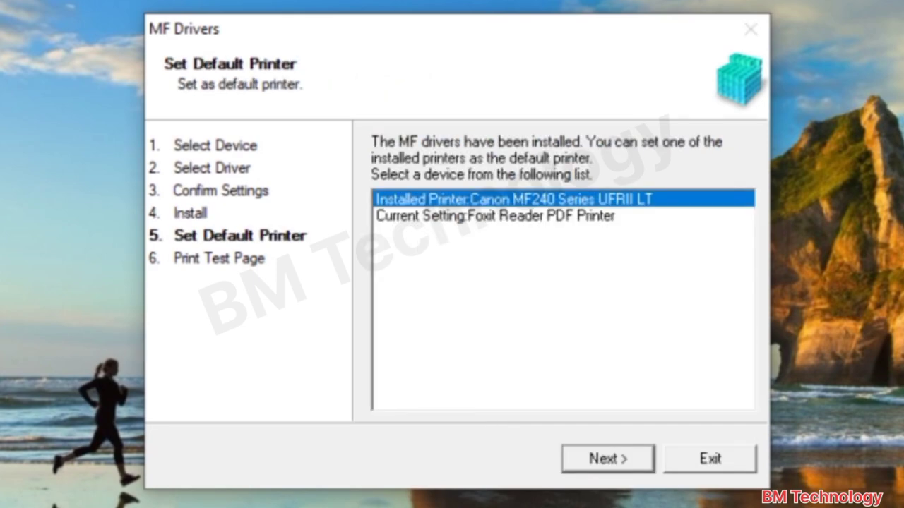
Step: Pass Set Default Printer, exit at Print Test Page, and accept the Extended Survey Program licence
left_click(609, 457)
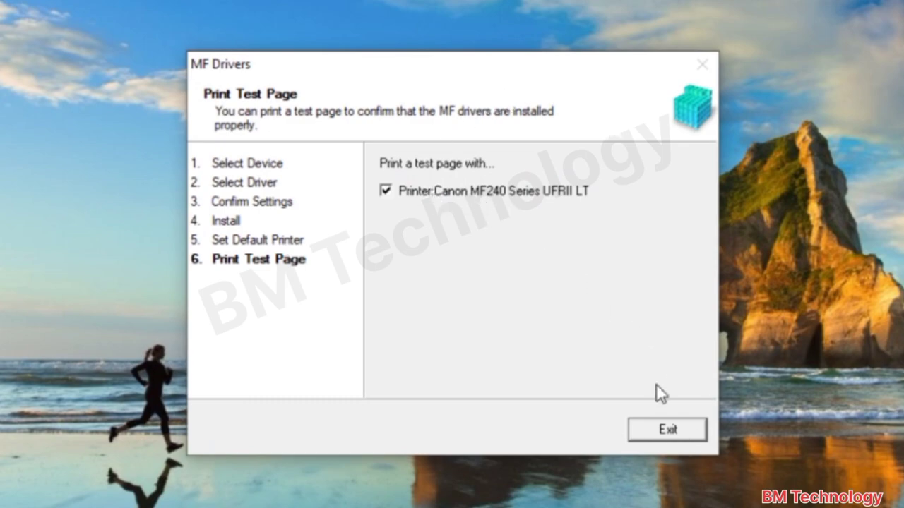
left_click(650, 432)
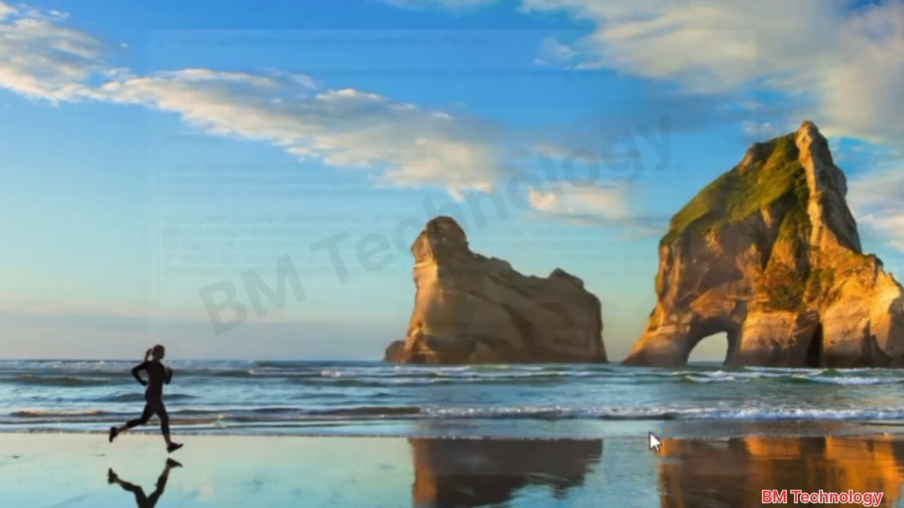
left_click(690, 470)
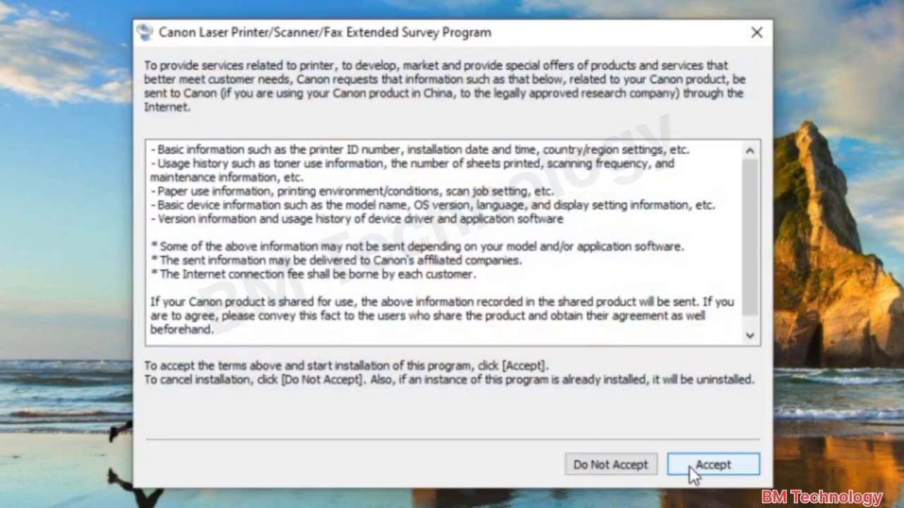